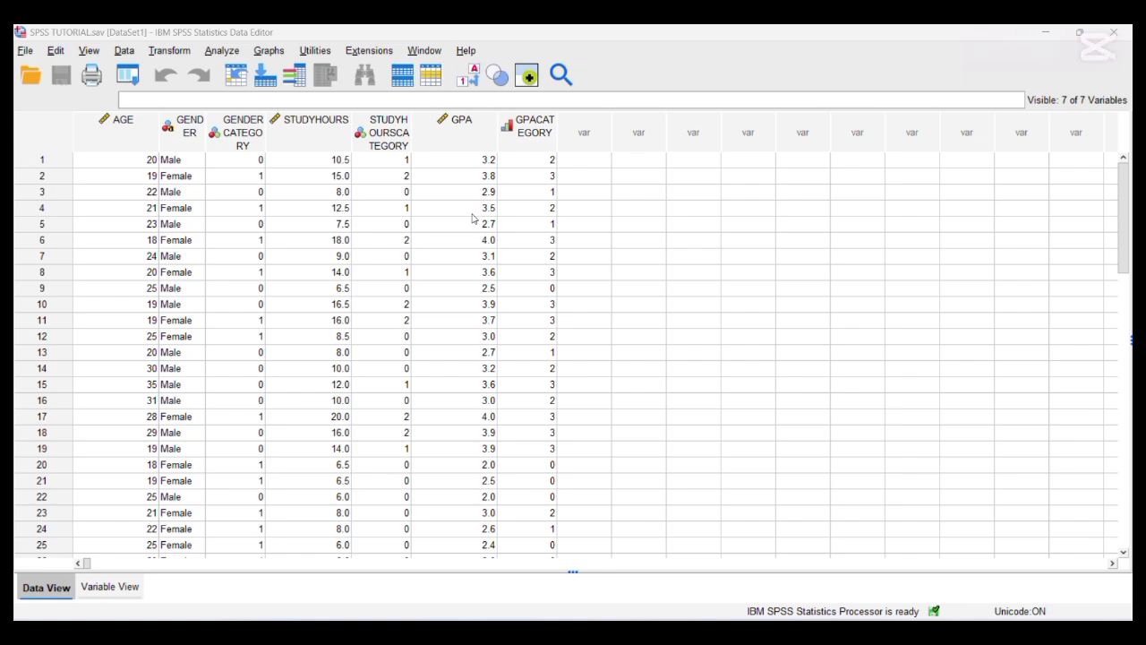
- Review the definitions of the dataset's variables, including their types and measurement levels, and return to the data rows
{"action": "left_click", "coordinate": [105, 585]}
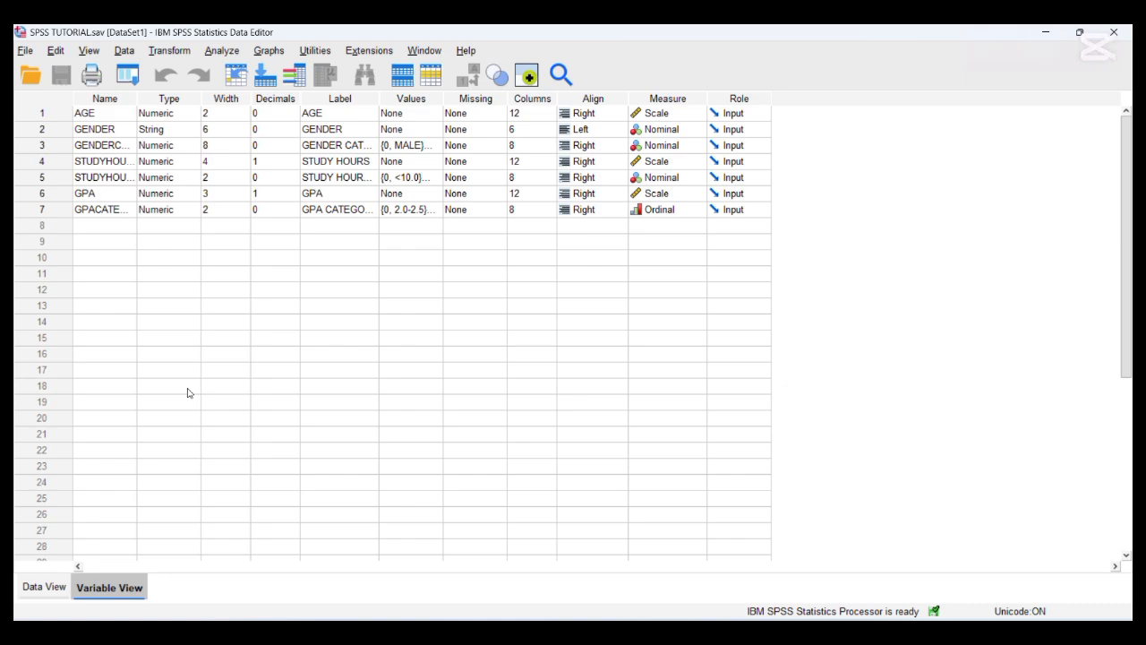
{"action": "left_click", "coordinate": [44, 586]}
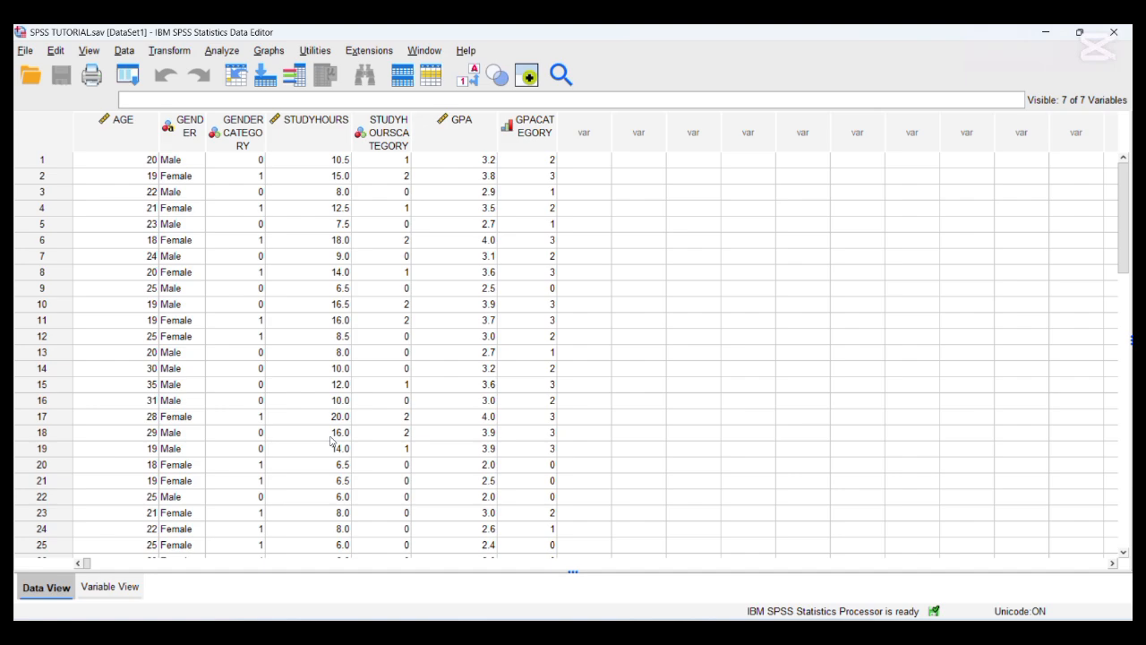
- Set up a Frequencies analysis with AGE, STUDY HOURS and GPA as its variables
{"action": "mouse_move", "coordinate": [211, 154]}
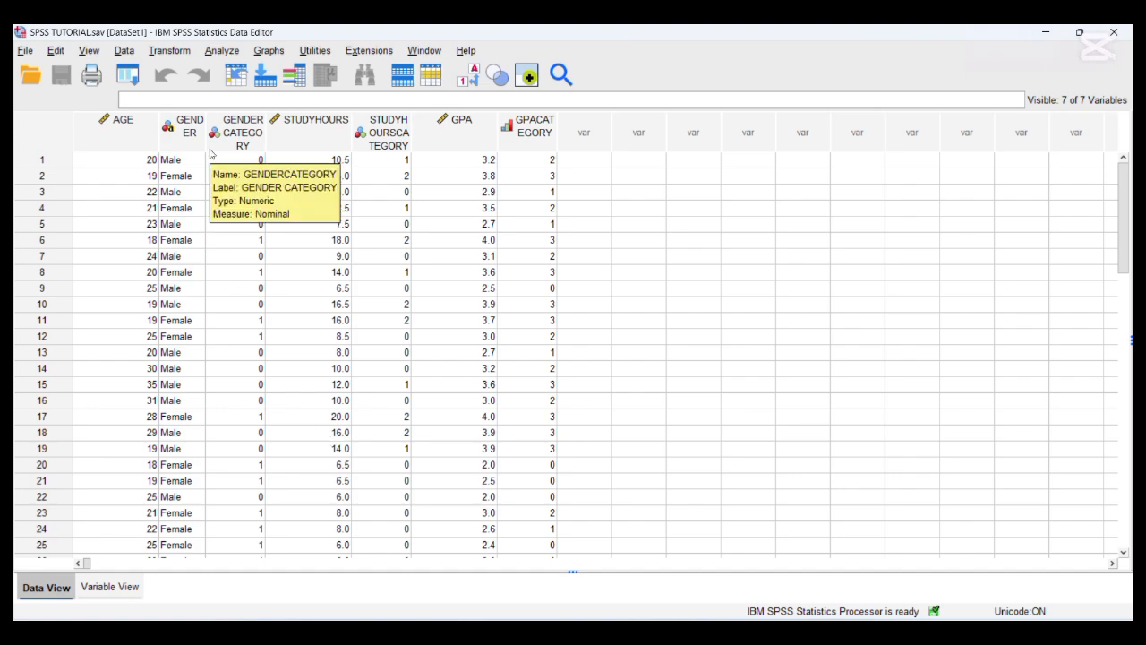
{"action": "left_click", "coordinate": [219, 50]}
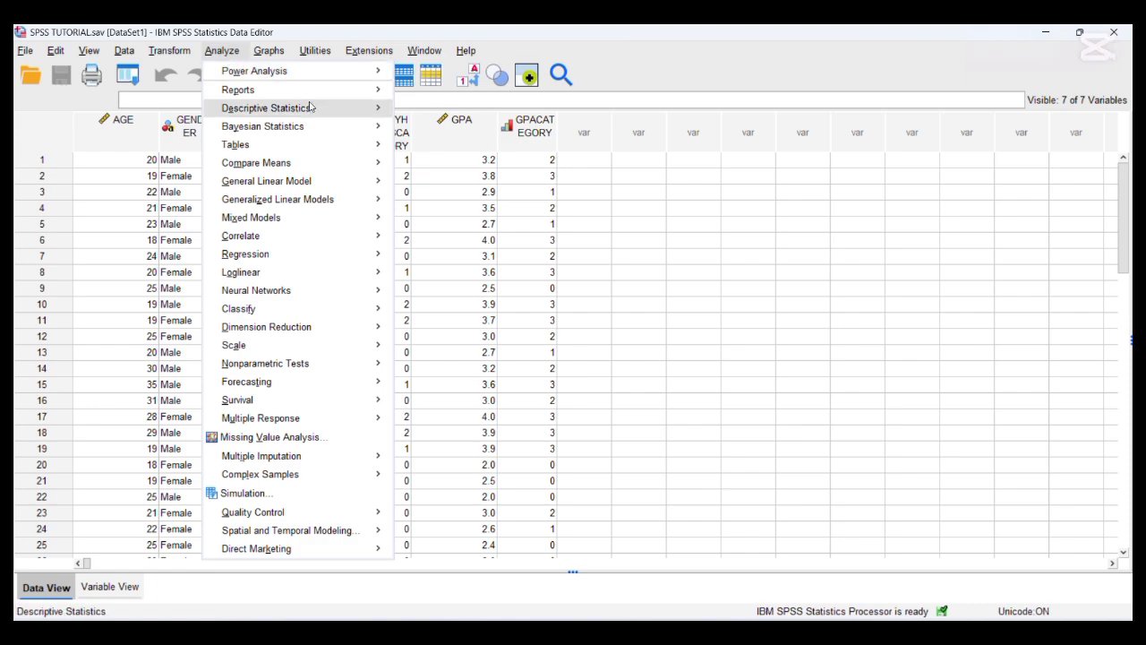
{"action": "mouse_move", "coordinate": [320, 108]}
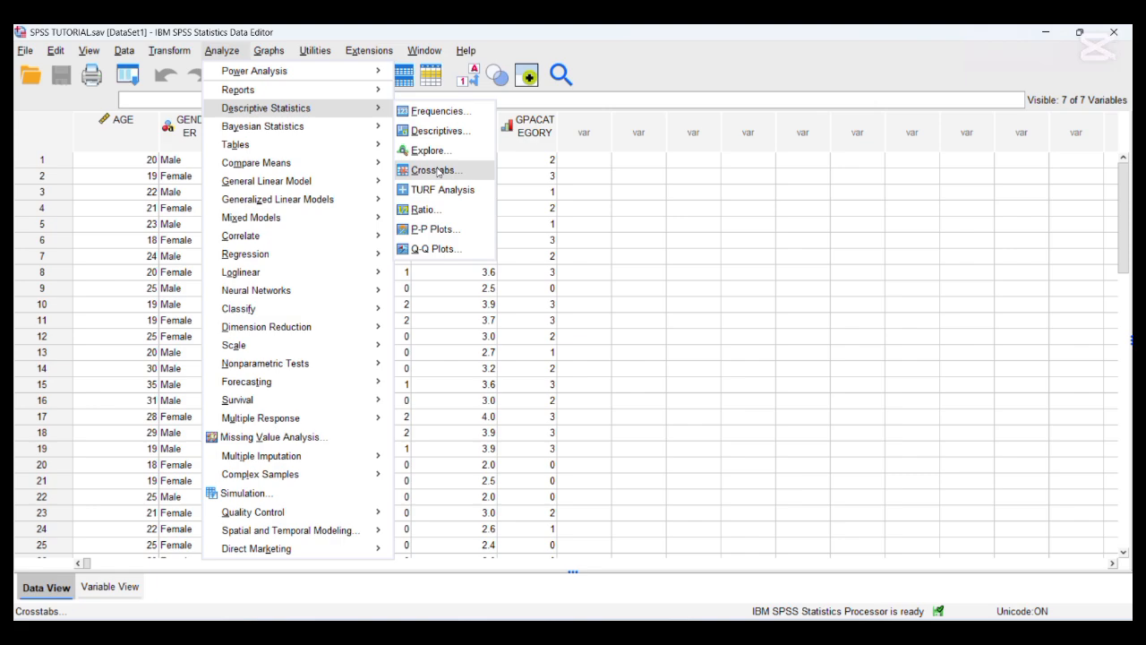
{"action": "left_click", "coordinate": [437, 112]}
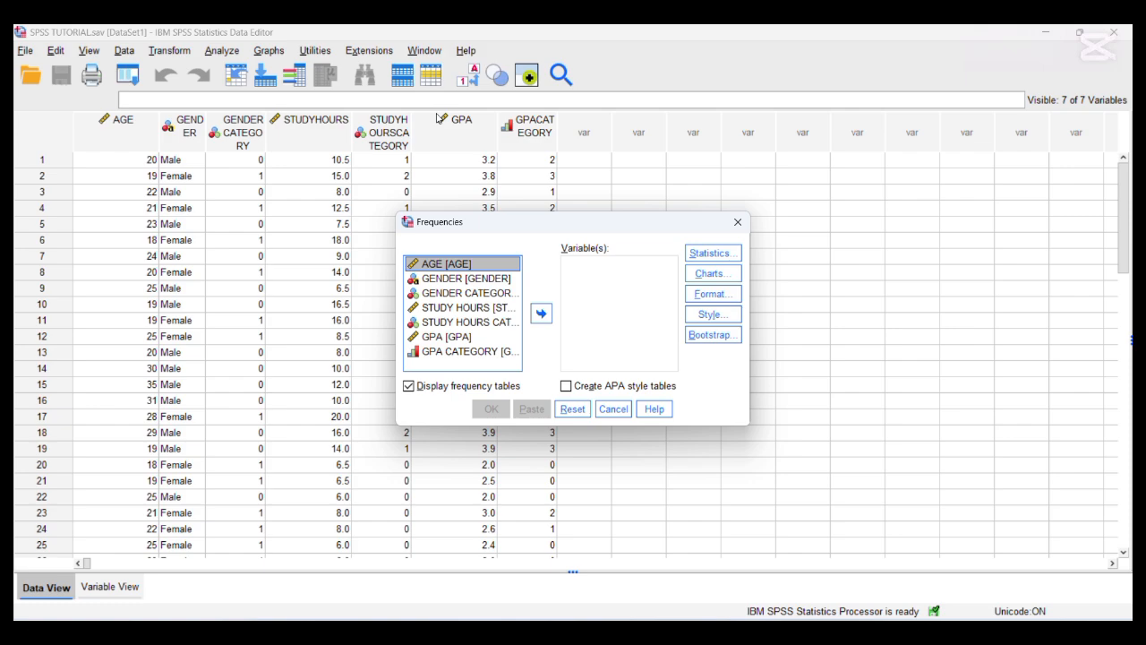
{"action": "left_click", "coordinate": [541, 313]}
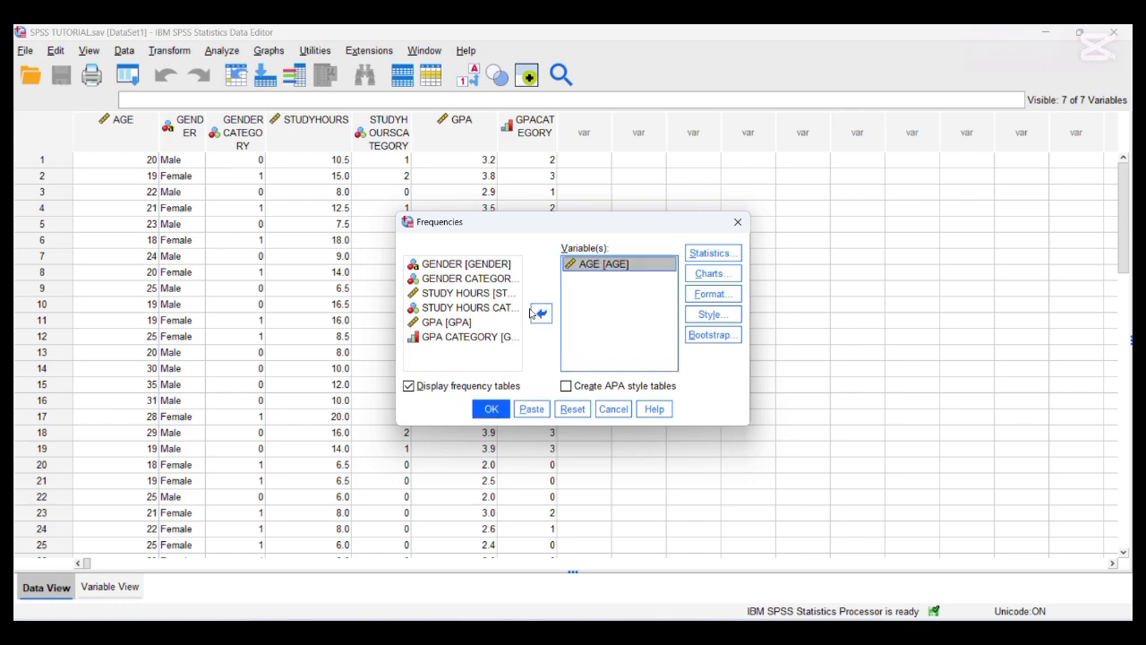
{"action": "left_click", "coordinate": [457, 296]}
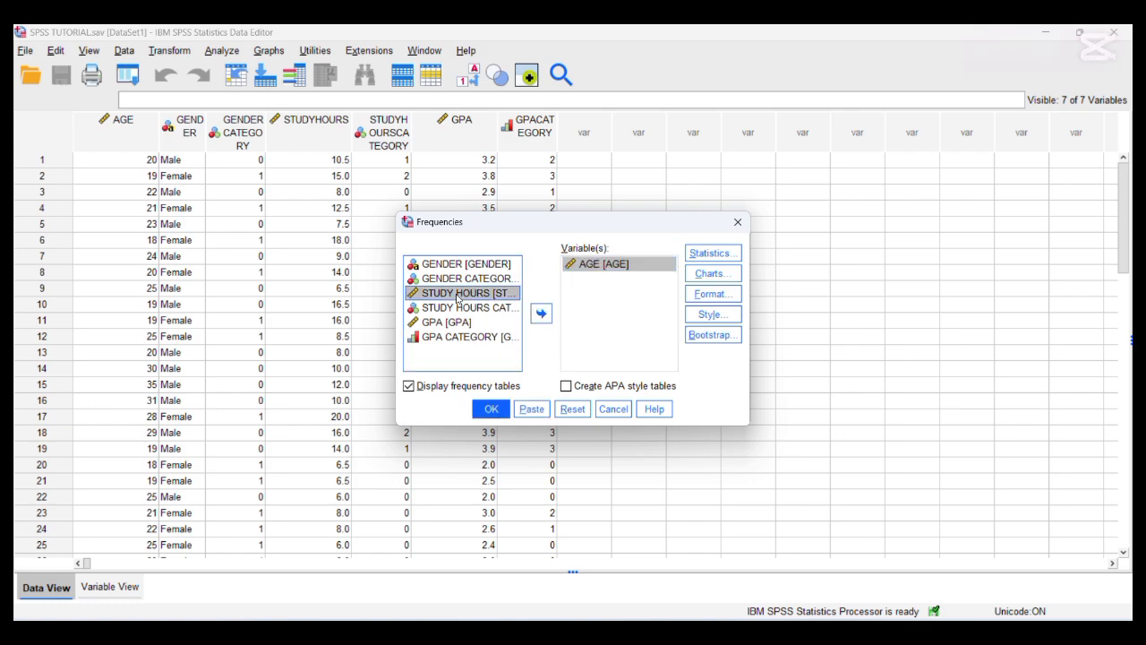
{"action": "left_click", "coordinate": [541, 312]}
{"action": "left_click", "coordinate": [458, 307]}
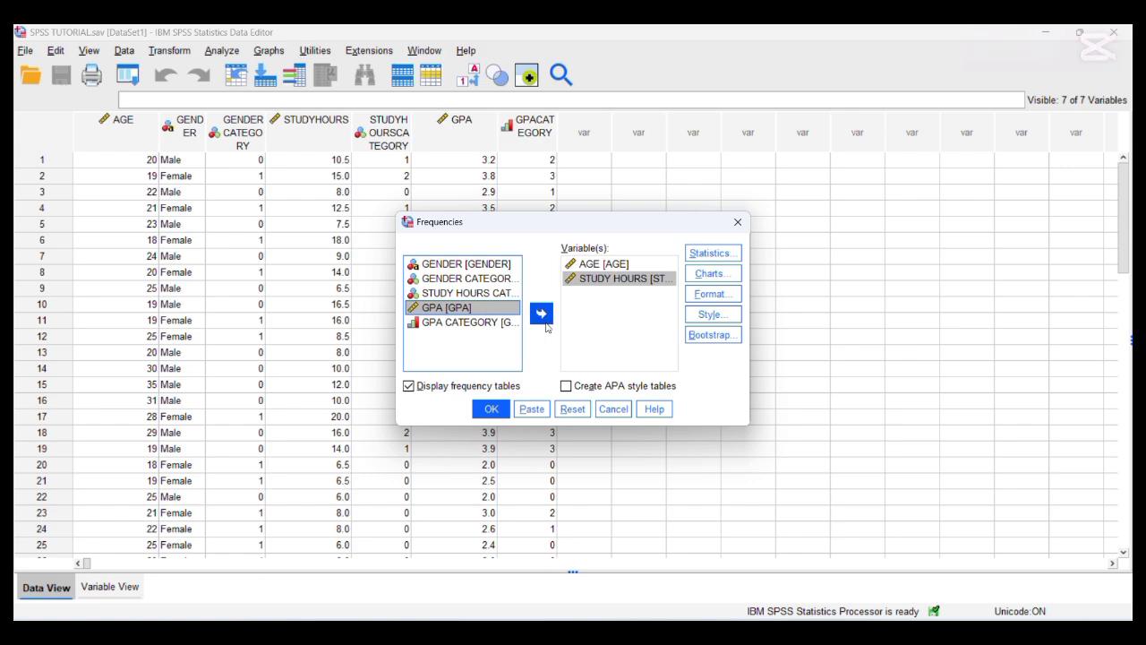
{"action": "left_click", "coordinate": [541, 316]}
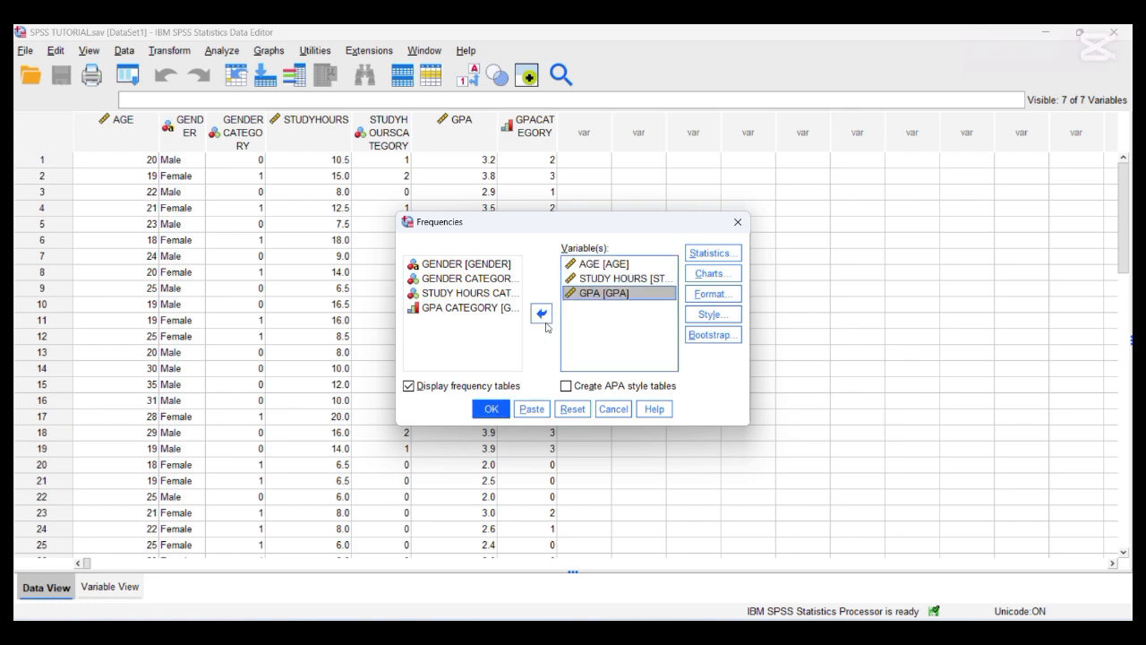
- Include the mean, median, quartiles and standard deviation in the Frequencies statistics
{"action": "left_click", "coordinate": [691, 259]}
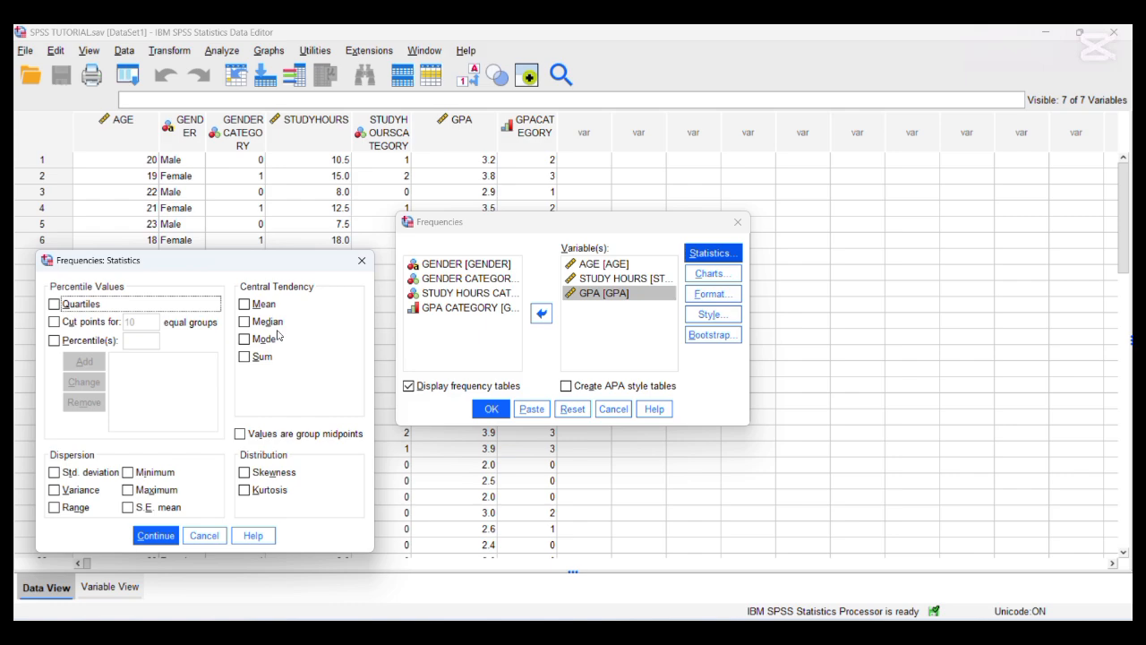
{"action": "left_click", "coordinate": [257, 309]}
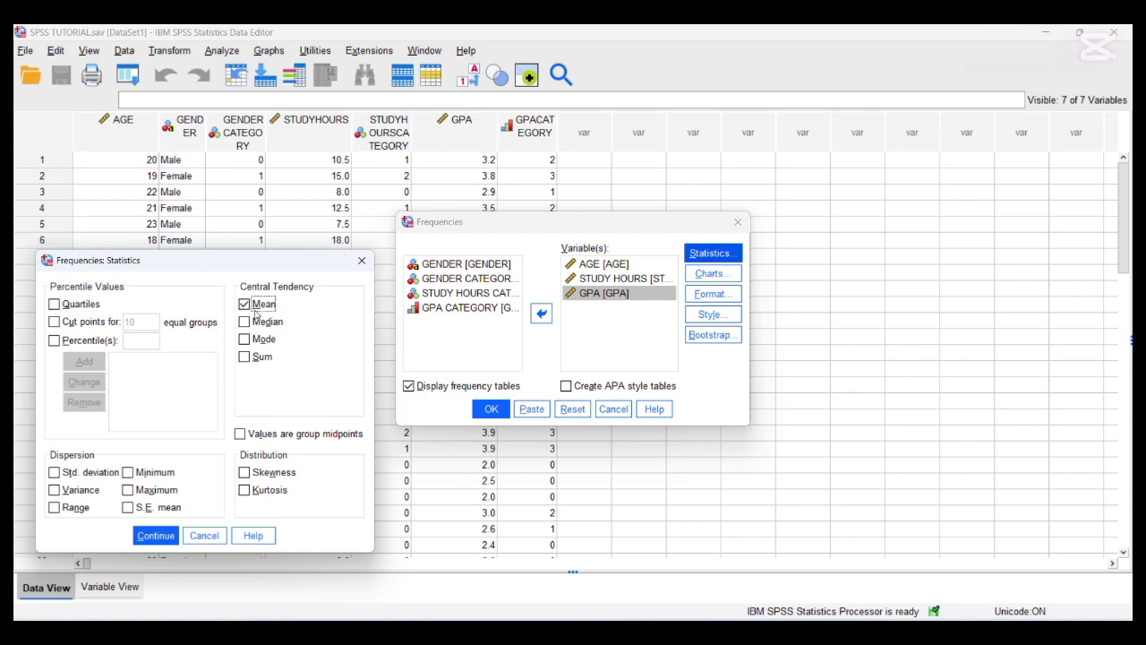
{"action": "left_click", "coordinate": [55, 305]}
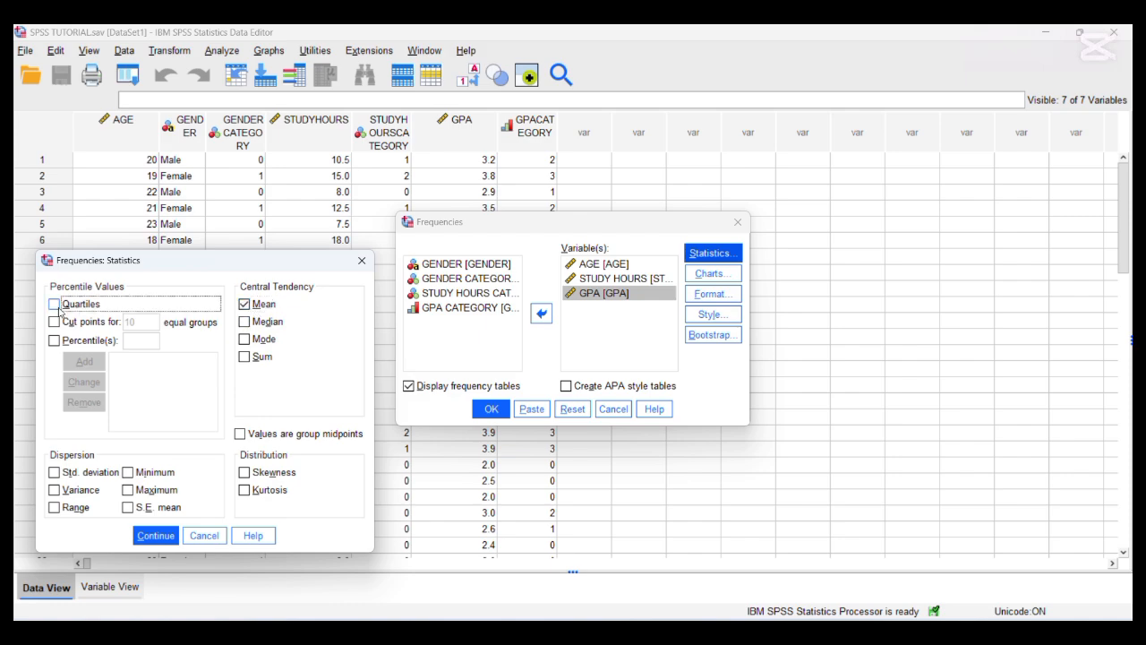
{"action": "left_click", "coordinate": [59, 476]}
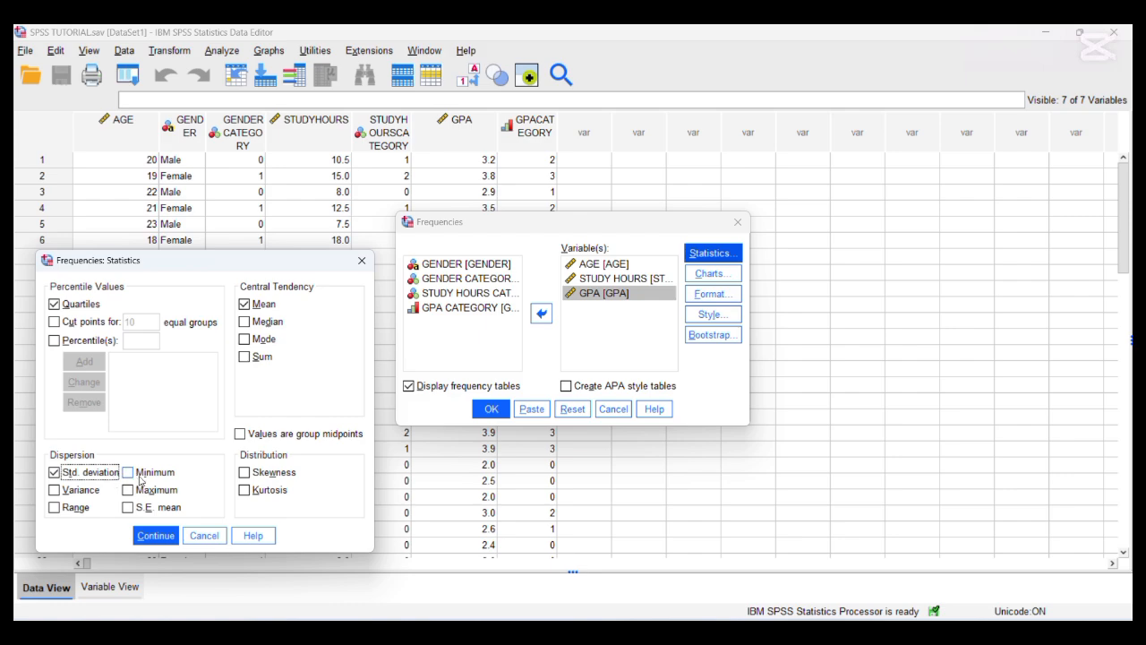
{"action": "left_click", "coordinate": [245, 324]}
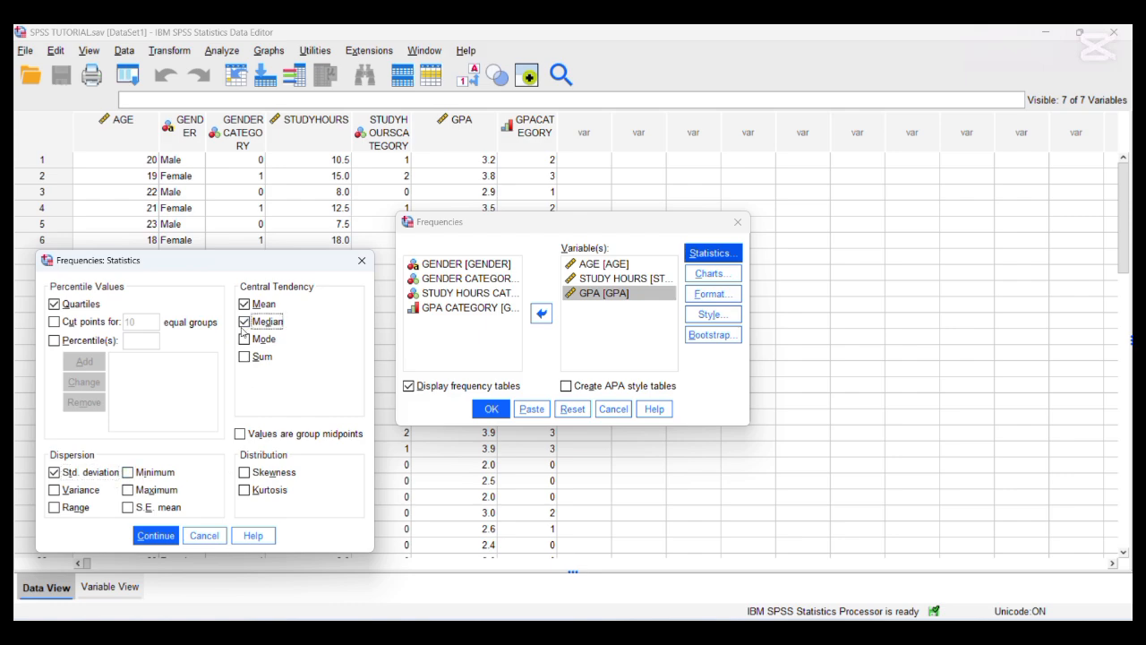
{"action": "left_click", "coordinate": [155, 534]}
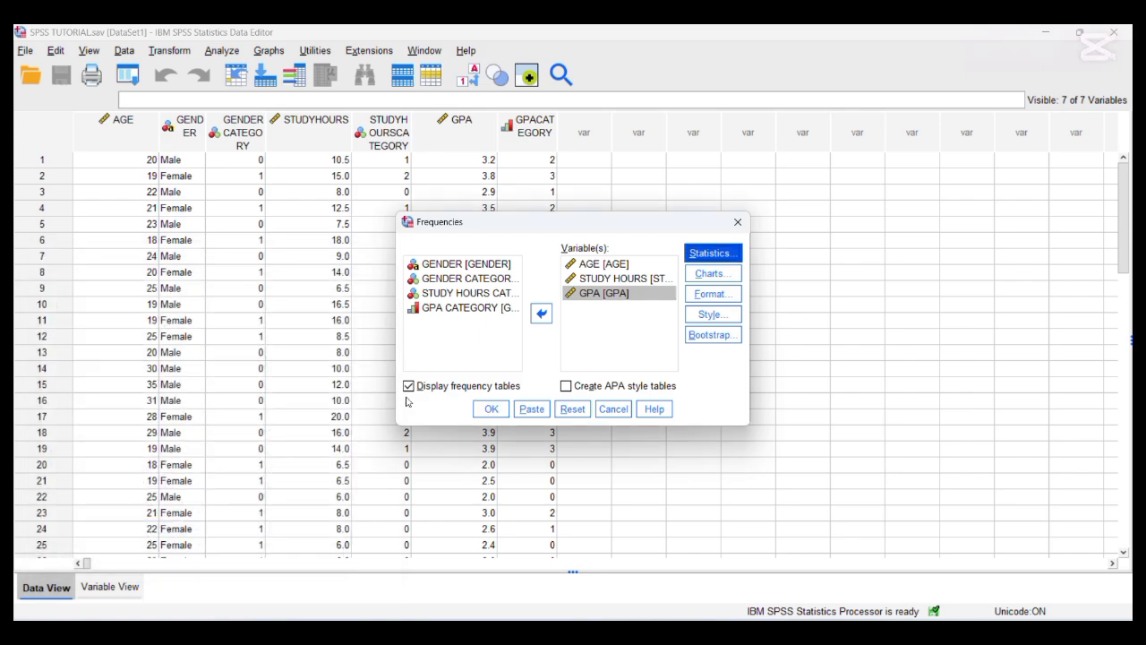
- Keep the chart type at None and run the Frequencies analysis with frequency tables displayed
{"action": "left_click", "coordinate": [698, 281]}
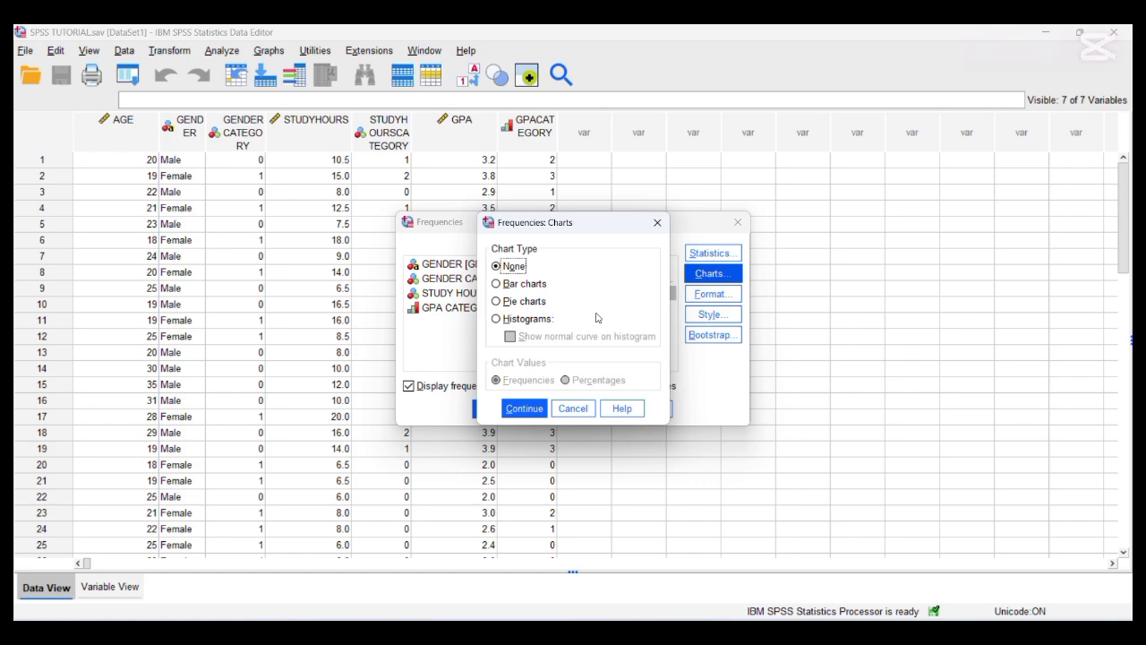
{"action": "left_click", "coordinate": [523, 412]}
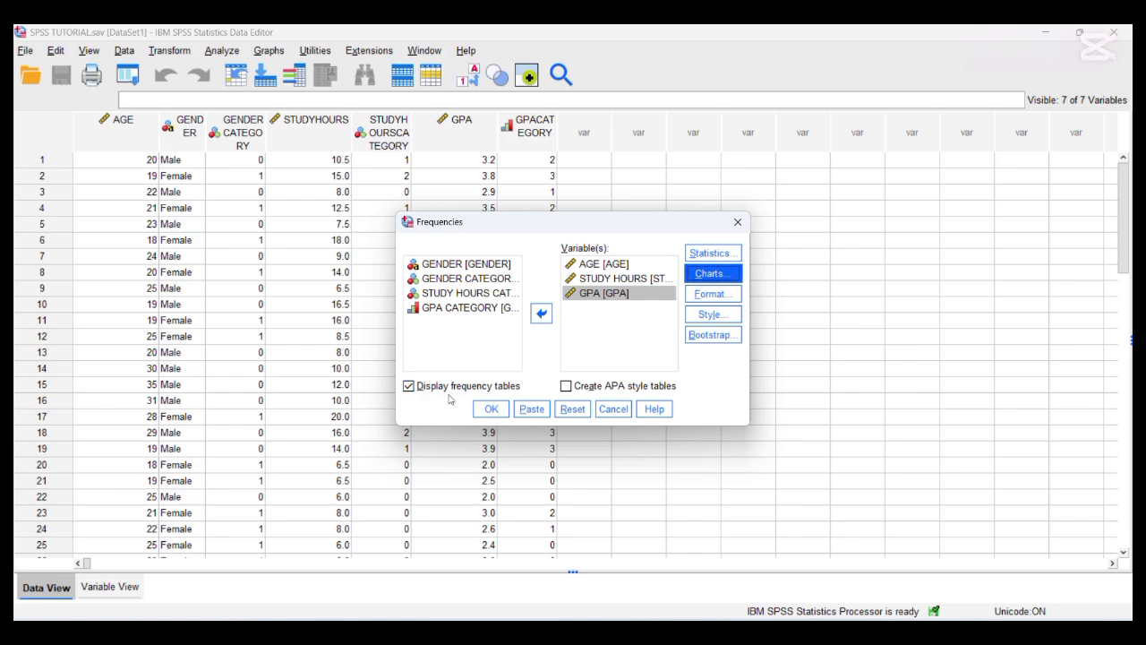
{"action": "left_click", "coordinate": [490, 409]}
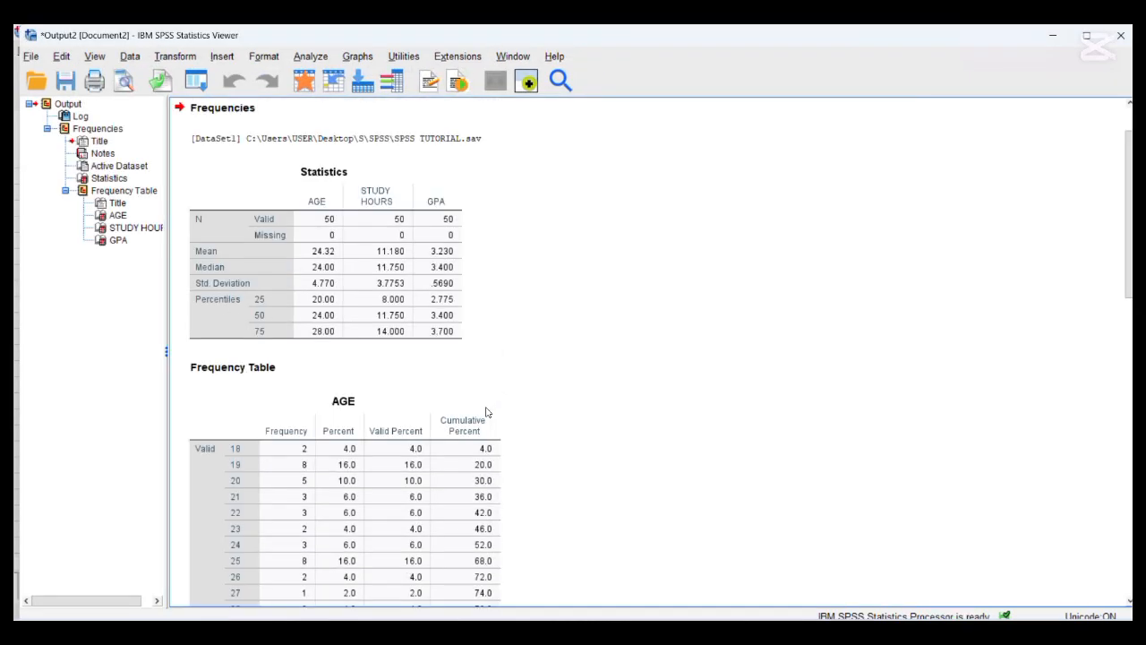
- Examine the Statistics summary and the frequency tables for AGE, STUDY HOURS and GPA in the output
{"action": "left_click", "coordinate": [439, 288]}
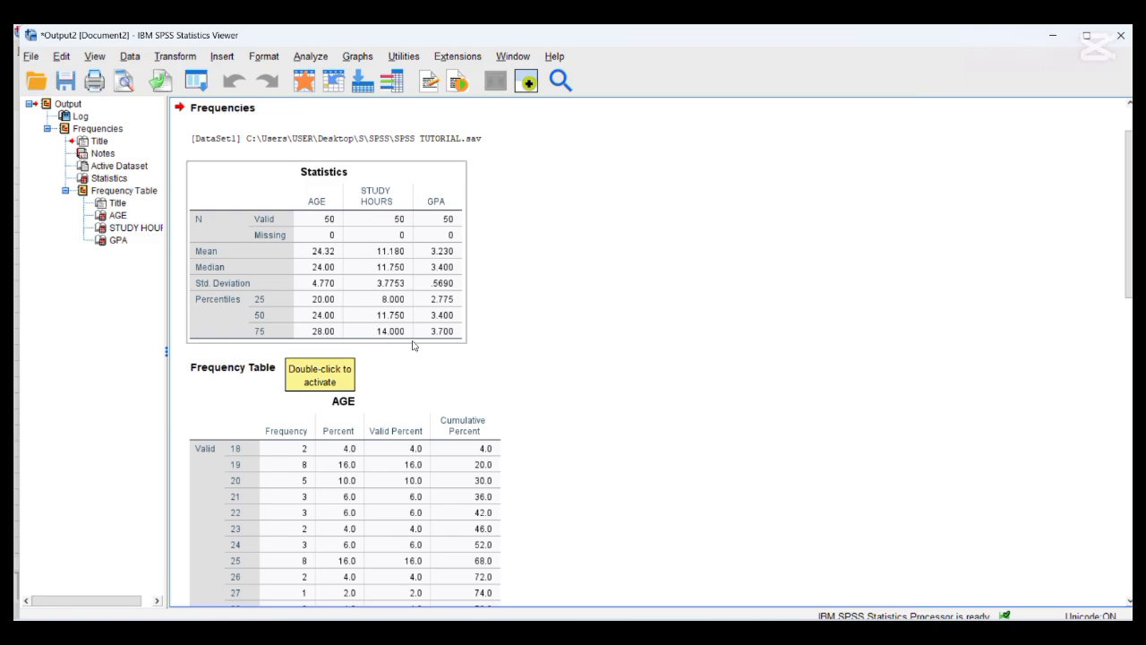
{"action": "scroll", "coordinate": [600, 424], "scroll_direction": "down", "scroll_amount": 1}
{"action": "scroll", "coordinate": [599, 423], "scroll_direction": "down", "scroll_amount": 2}
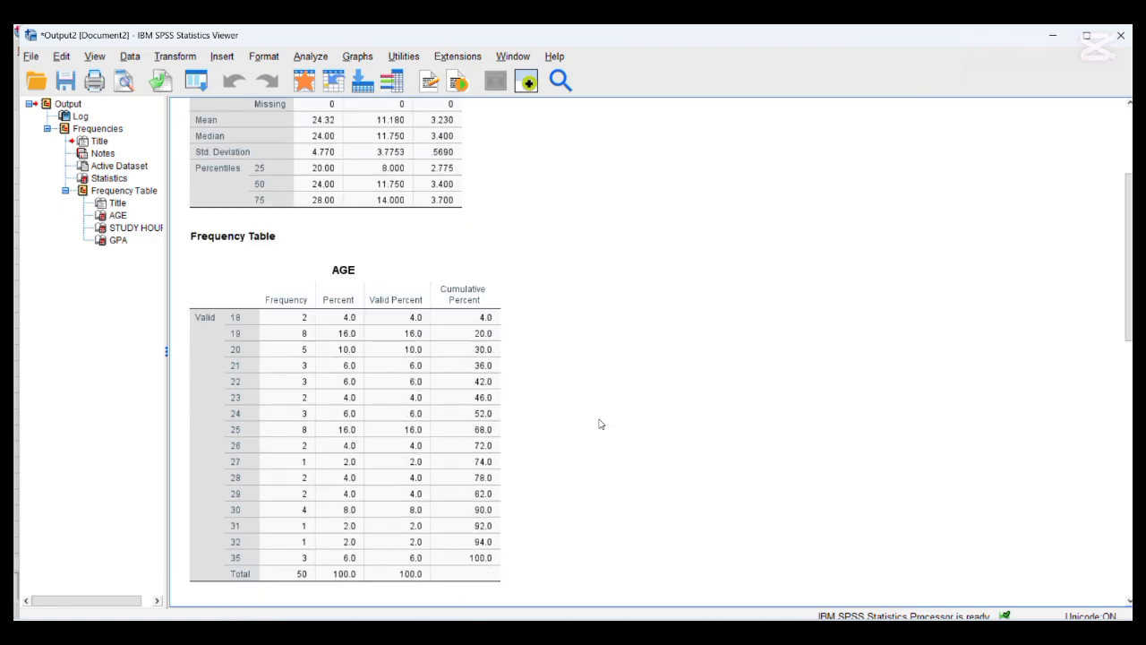
{"action": "scroll", "coordinate": [600, 424], "scroll_direction": "down", "scroll_amount": 10}
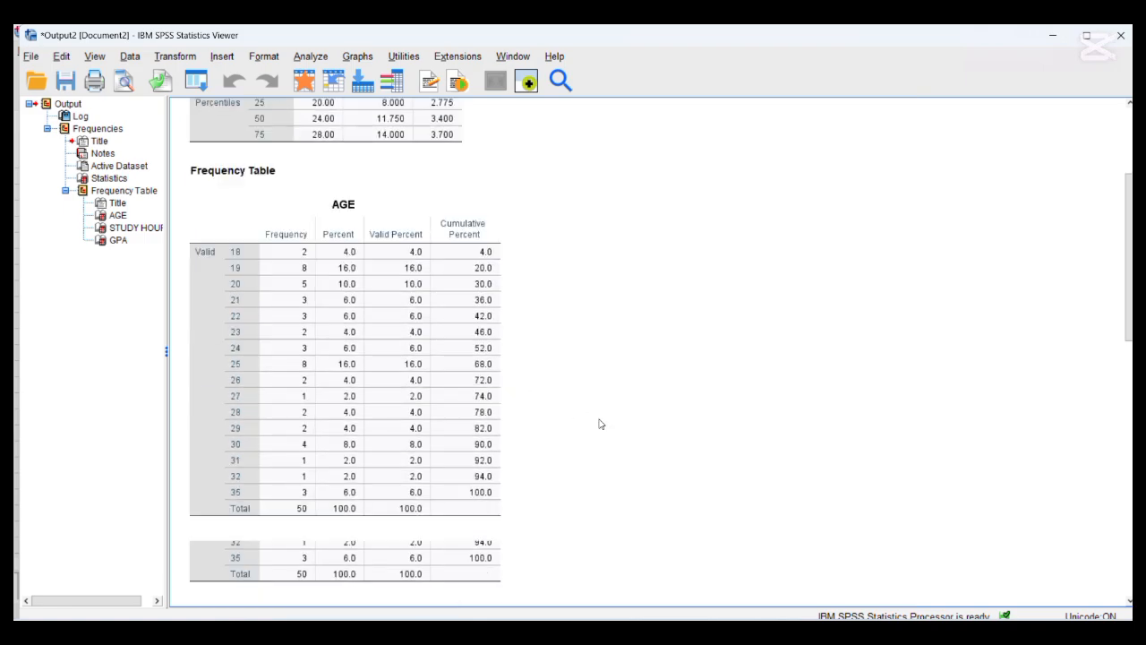
{"action": "scroll", "coordinate": [600, 424], "scroll_direction": "down", "scroll_amount": 10}
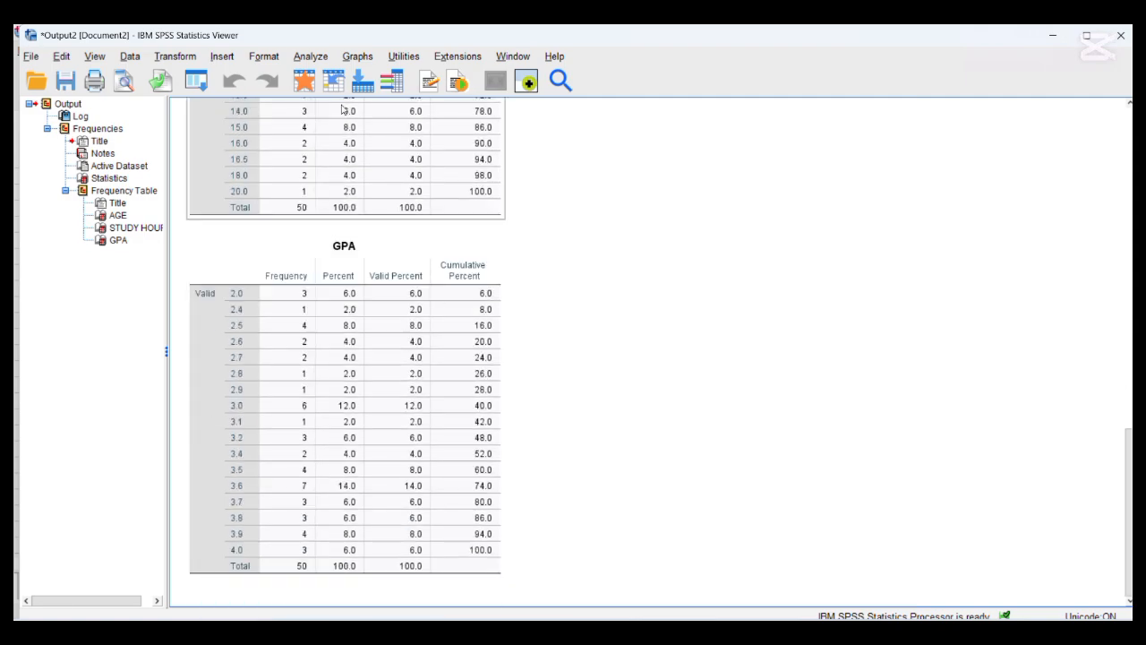
- Start a Descriptives analysis and accept mean, standard deviation, minimum and maximum as its statistics
{"action": "left_click", "coordinate": [314, 61]}
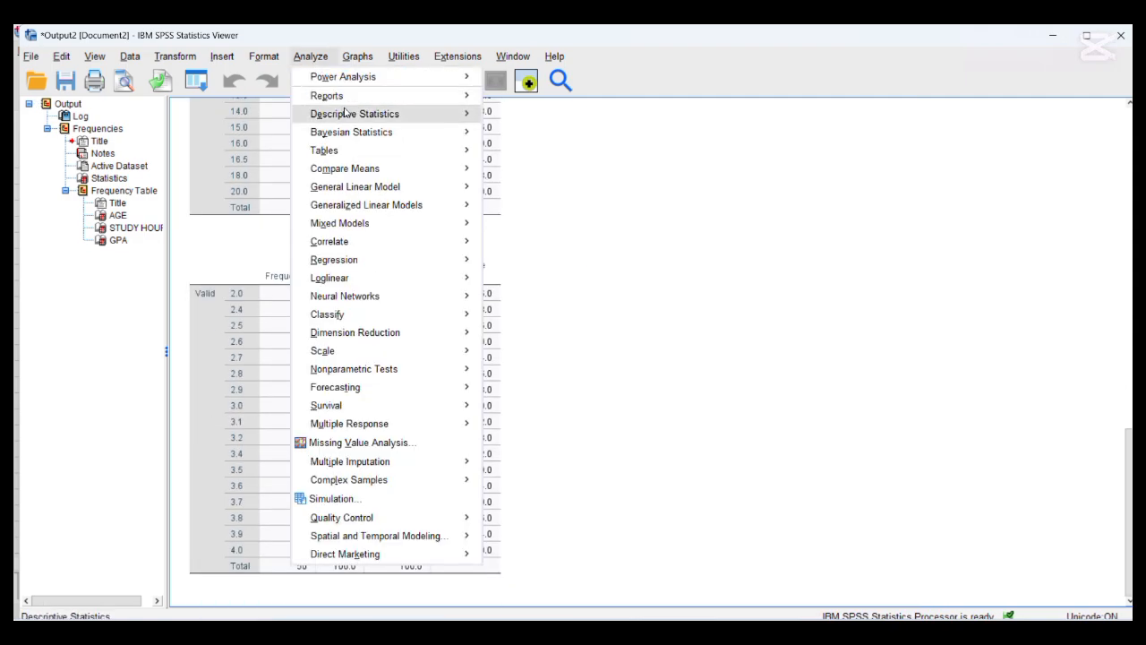
{"action": "mouse_move", "coordinate": [362, 116]}
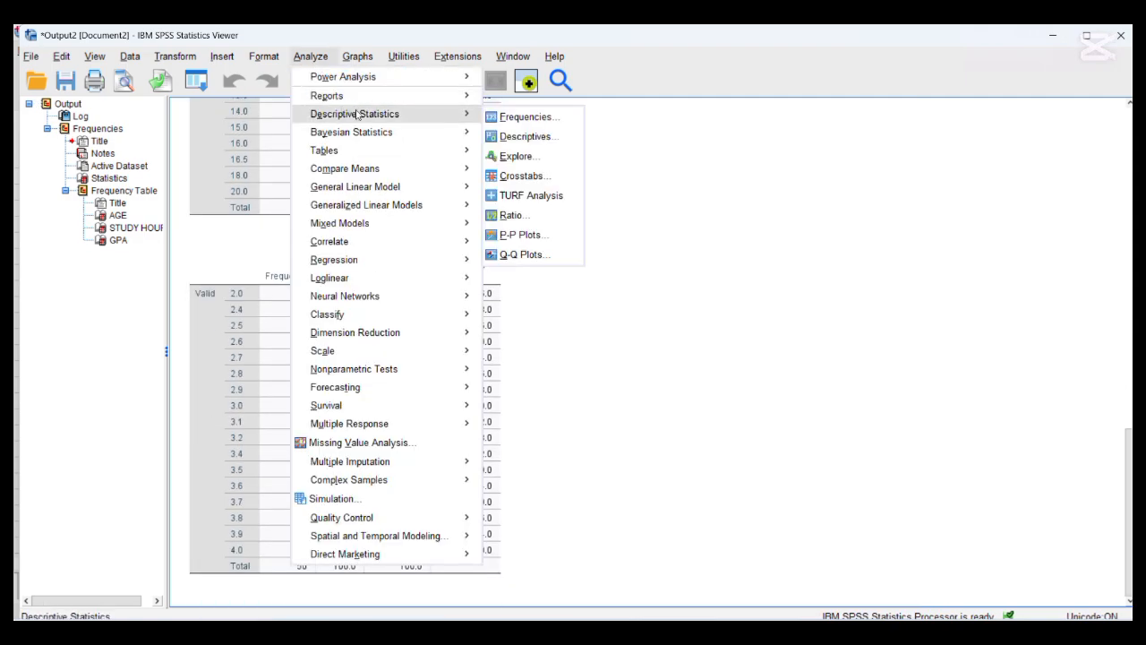
{"action": "left_click", "coordinate": [522, 137]}
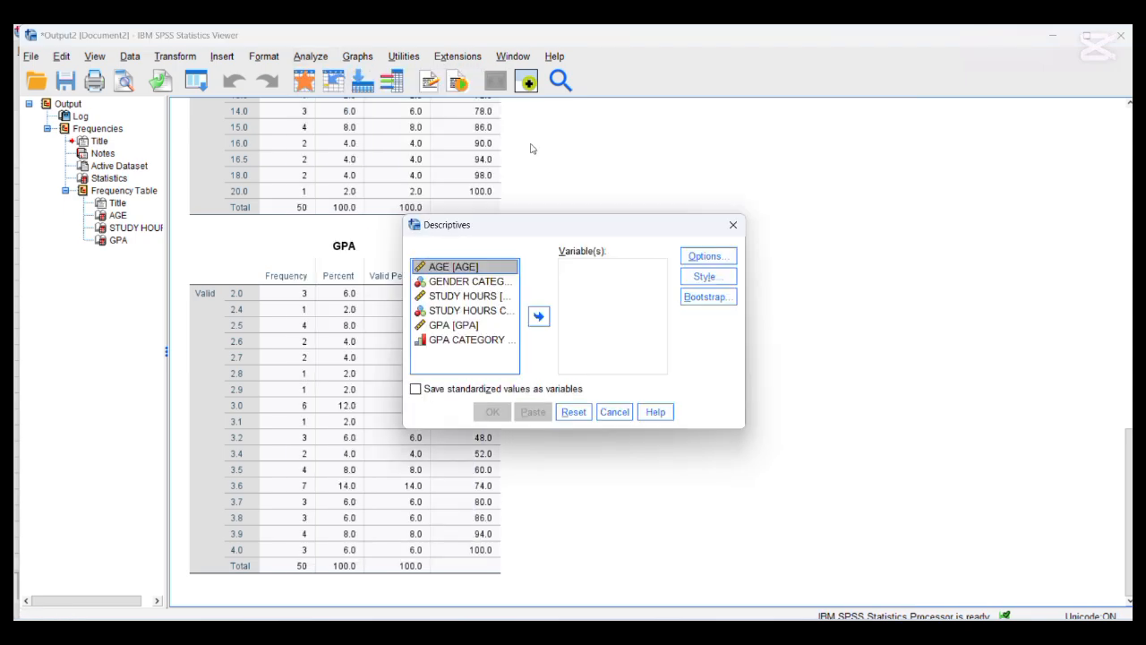
{"action": "left_click", "coordinate": [692, 257]}
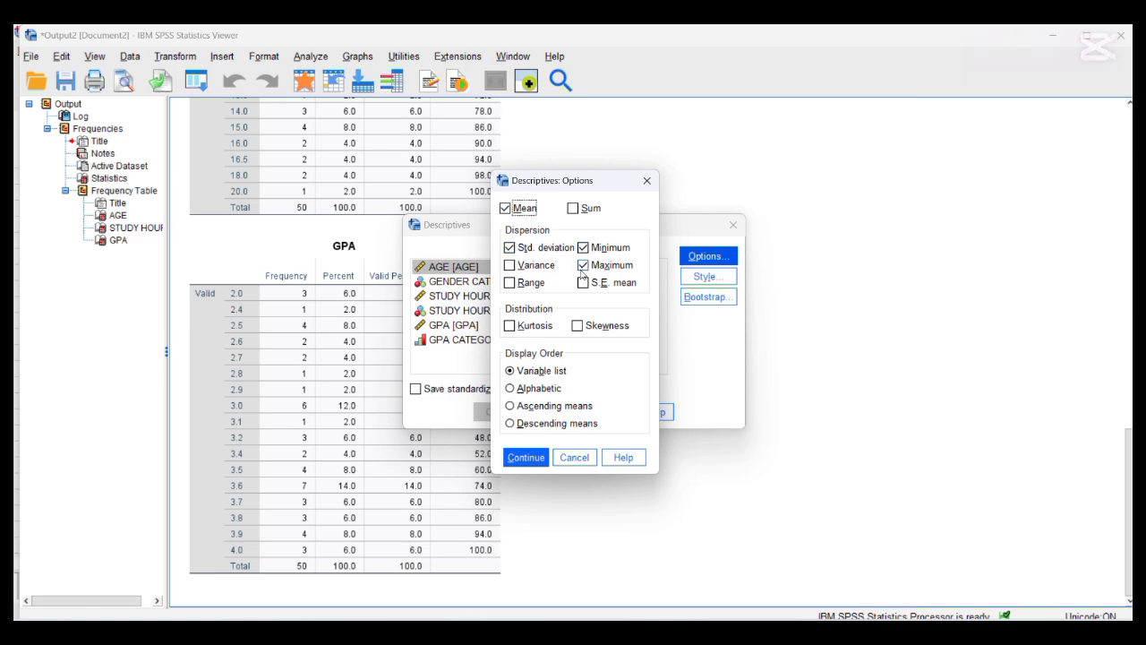
{"action": "left_click", "coordinate": [522, 458]}
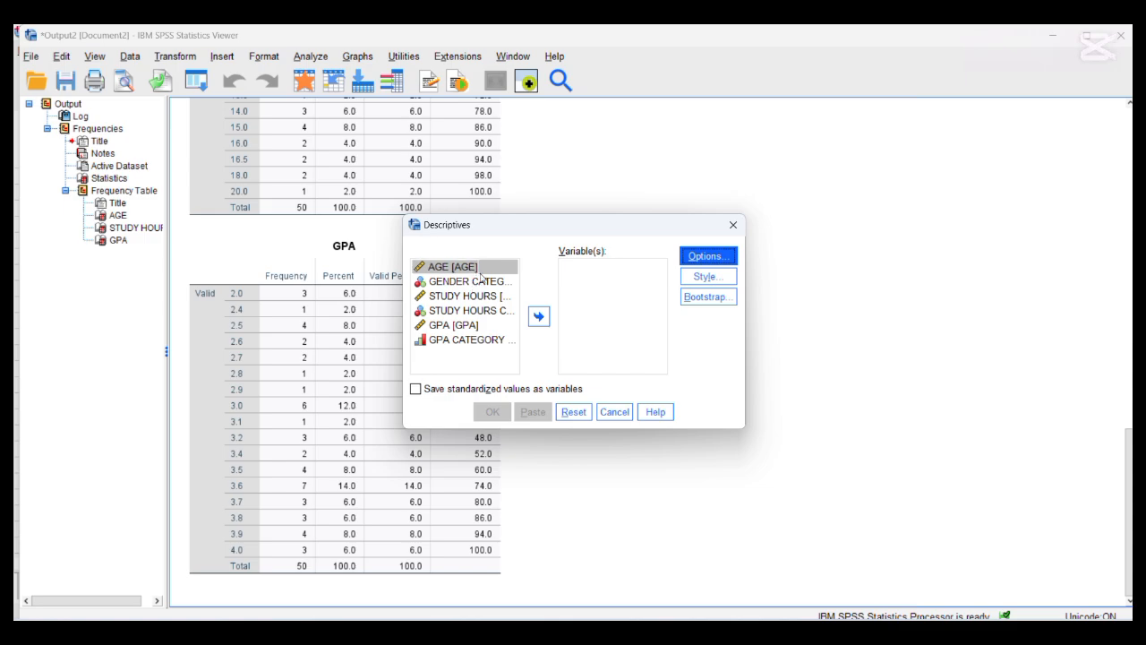
- Add AGE, STUDY HOURS and GPA to the Descriptives analysis and run it
{"action": "double_click", "coordinate": [480, 277]}
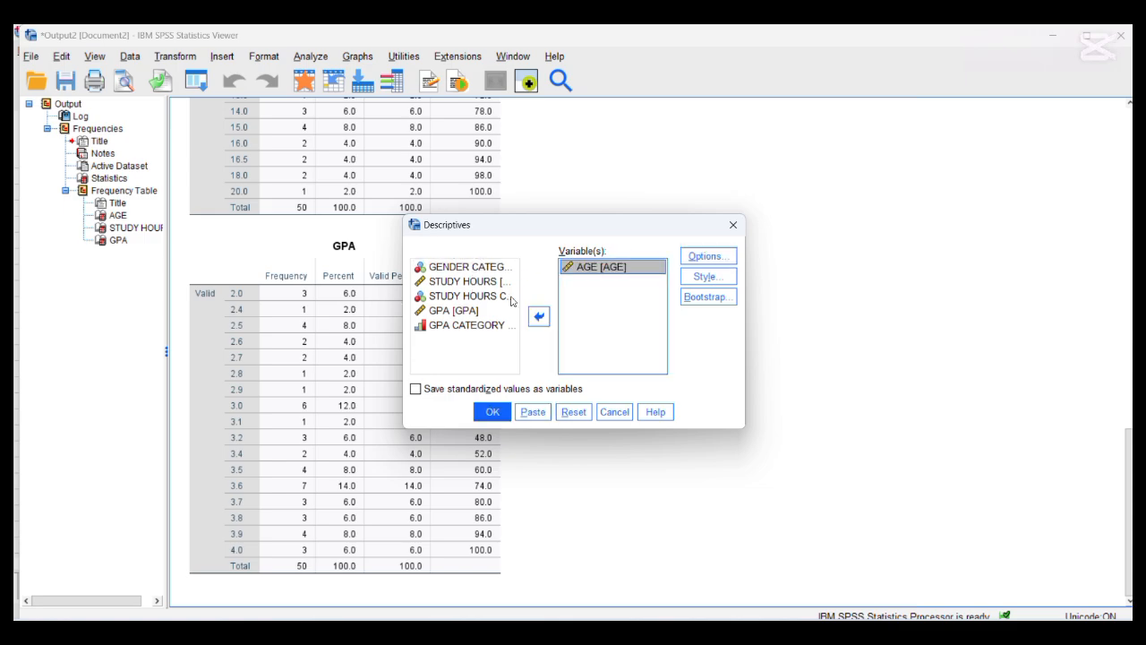
{"action": "left_click", "coordinate": [463, 281]}
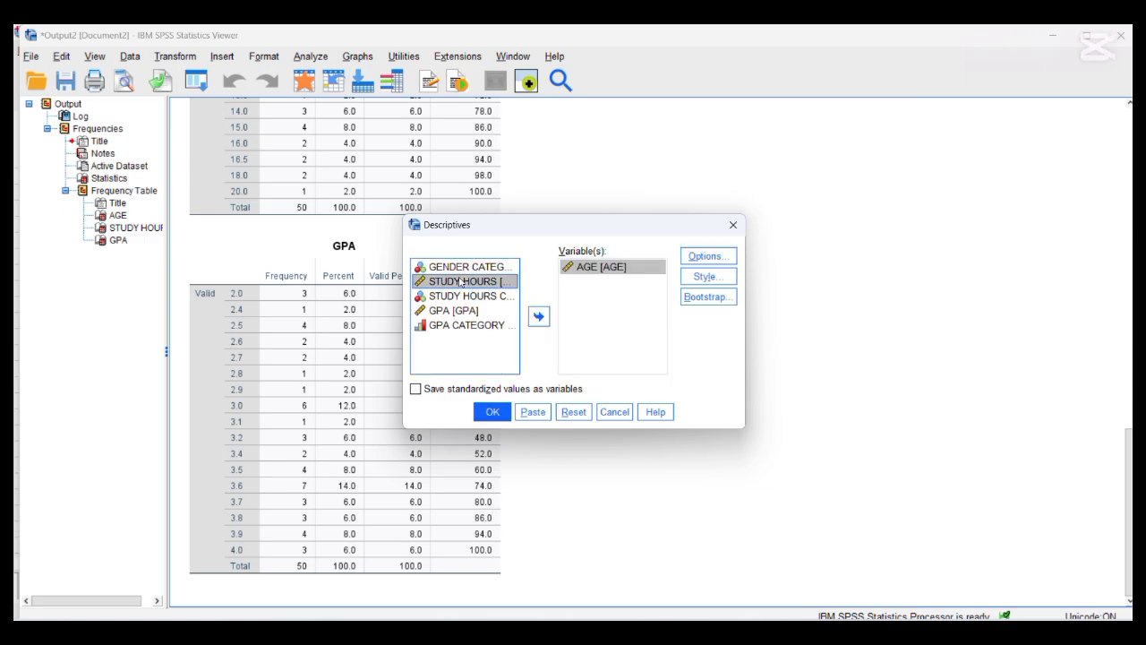
{"action": "left_click", "coordinate": [538, 316]}
{"action": "left_click", "coordinate": [479, 296]}
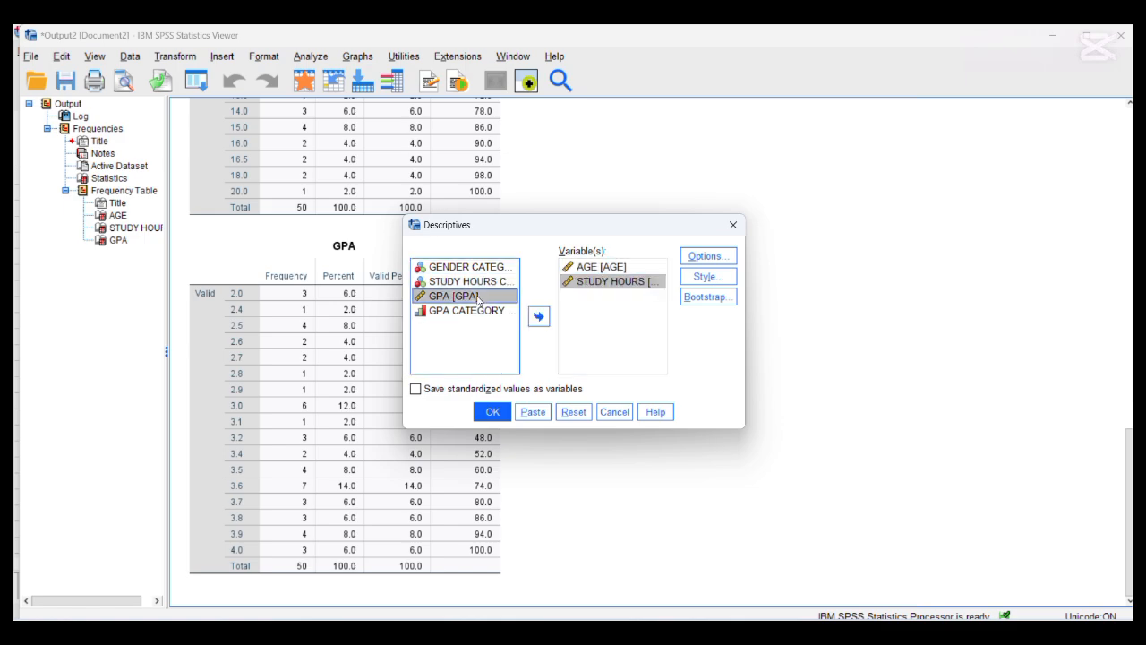
{"action": "left_click", "coordinate": [539, 321]}
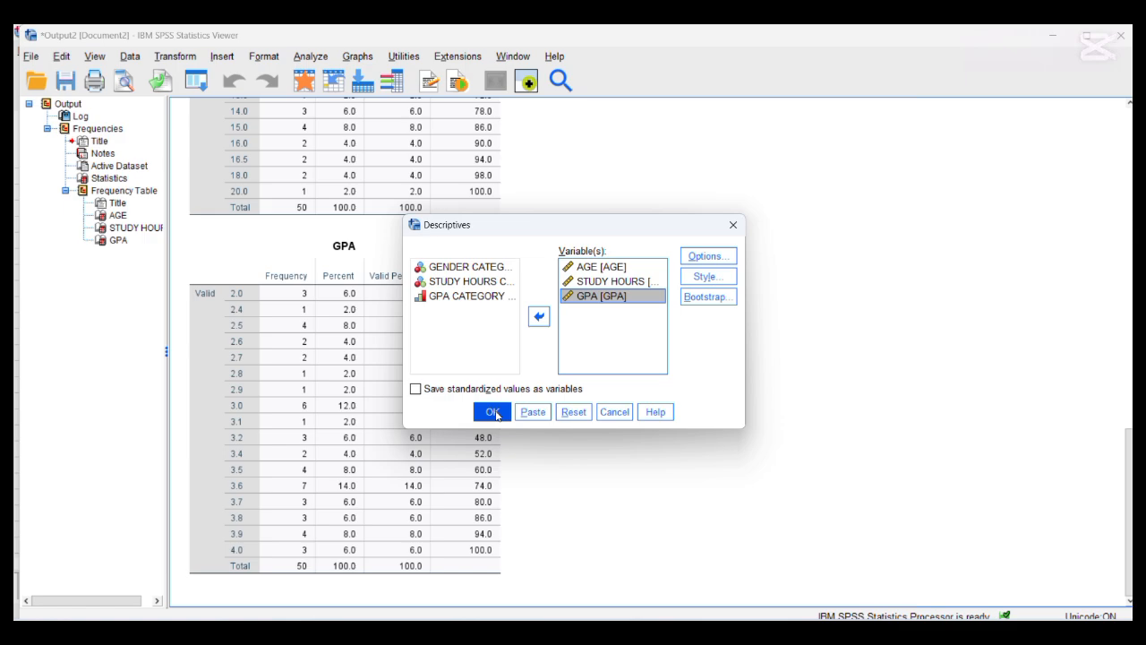
{"action": "left_click", "coordinate": [492, 412]}
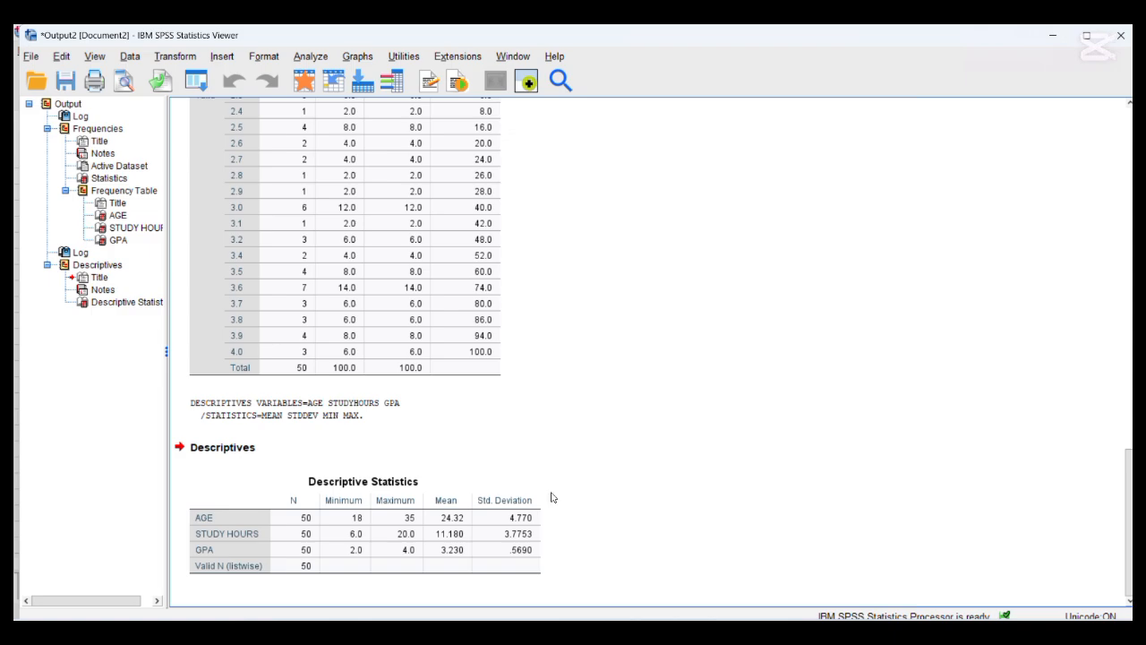
- Compare the Frequencies Statistics table with the Descriptive Statistics table for the three variables
{"action": "scroll", "coordinate": [613, 369], "scroll_direction": "up", "scroll_amount": 1}
{"action": "scroll", "coordinate": [613, 368], "scroll_direction": "up", "scroll_amount": 15}
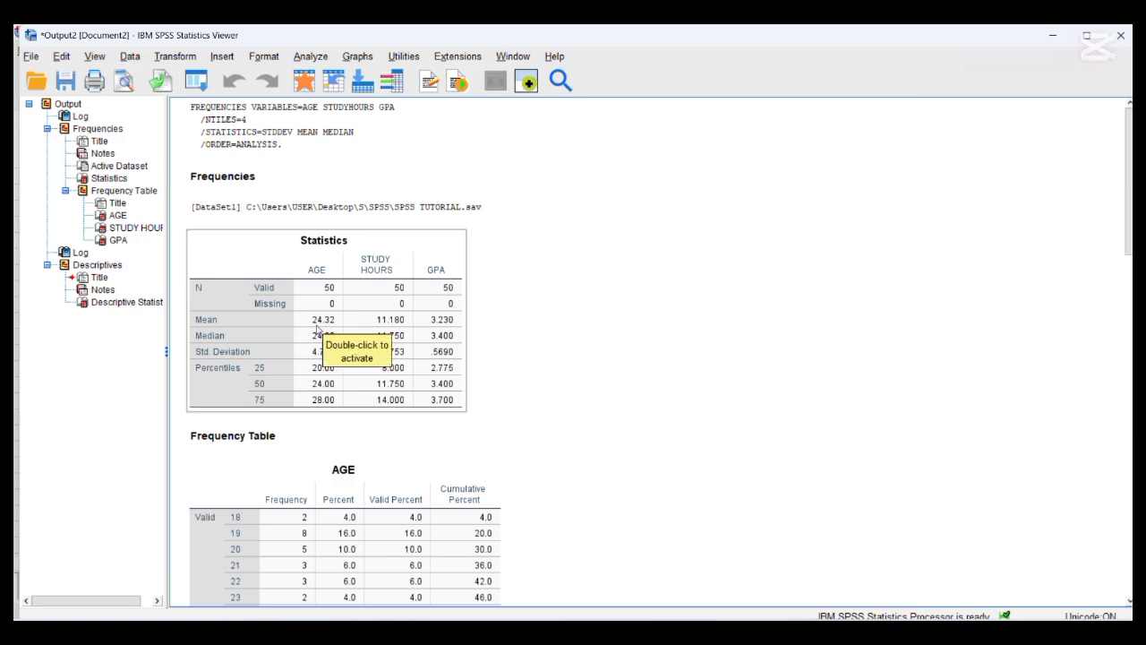
{"action": "left_click", "coordinate": [311, 356]}
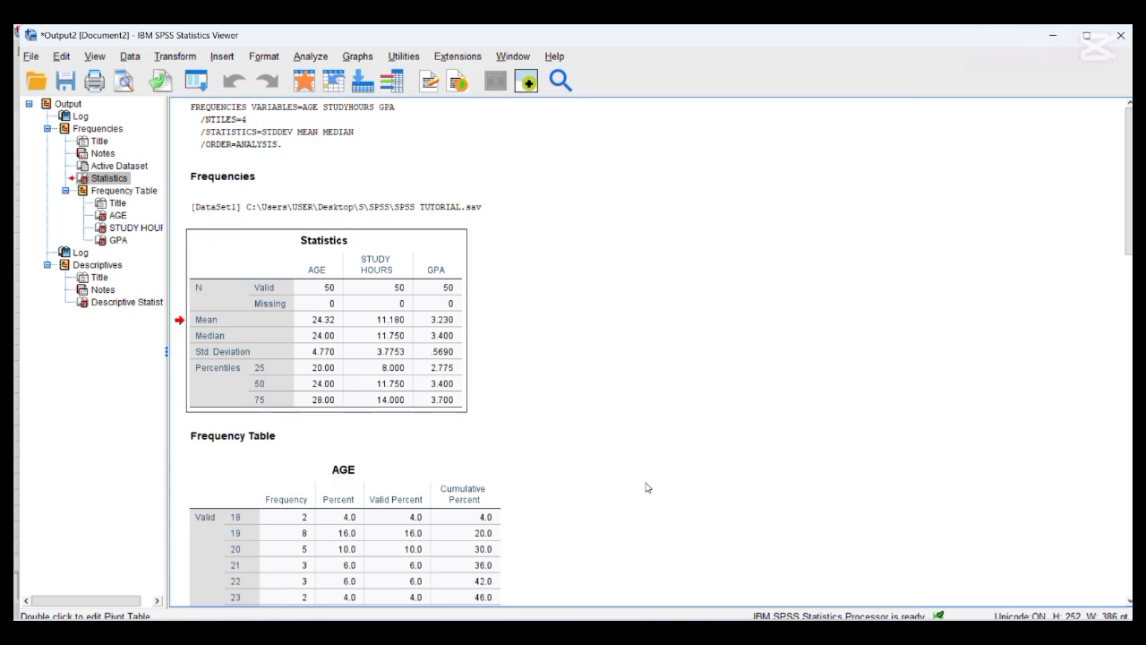
{"action": "scroll", "coordinate": [647, 487], "scroll_direction": "down", "scroll_amount": 15}
{"action": "left_click", "coordinate": [501, 519]}
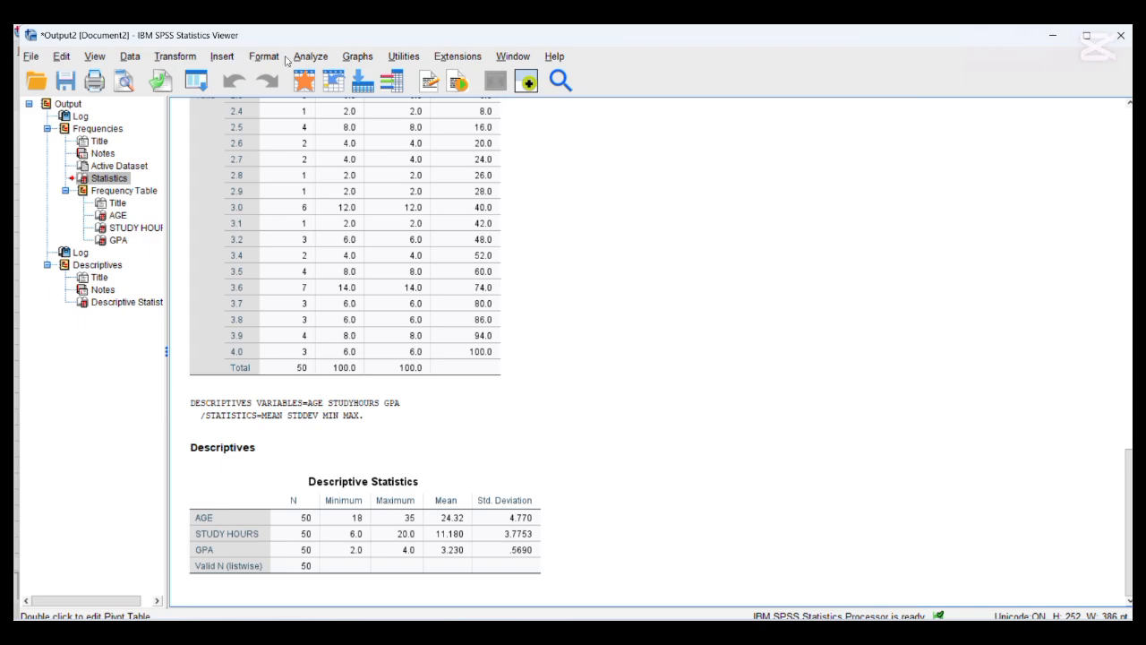
- Reopen the Frequencies analysis for AGE, STUDY HOURS and GPA and bring up its statistics options
{"action": "left_click", "coordinate": [313, 61]}
{"action": "mouse_move", "coordinate": [394, 114]}
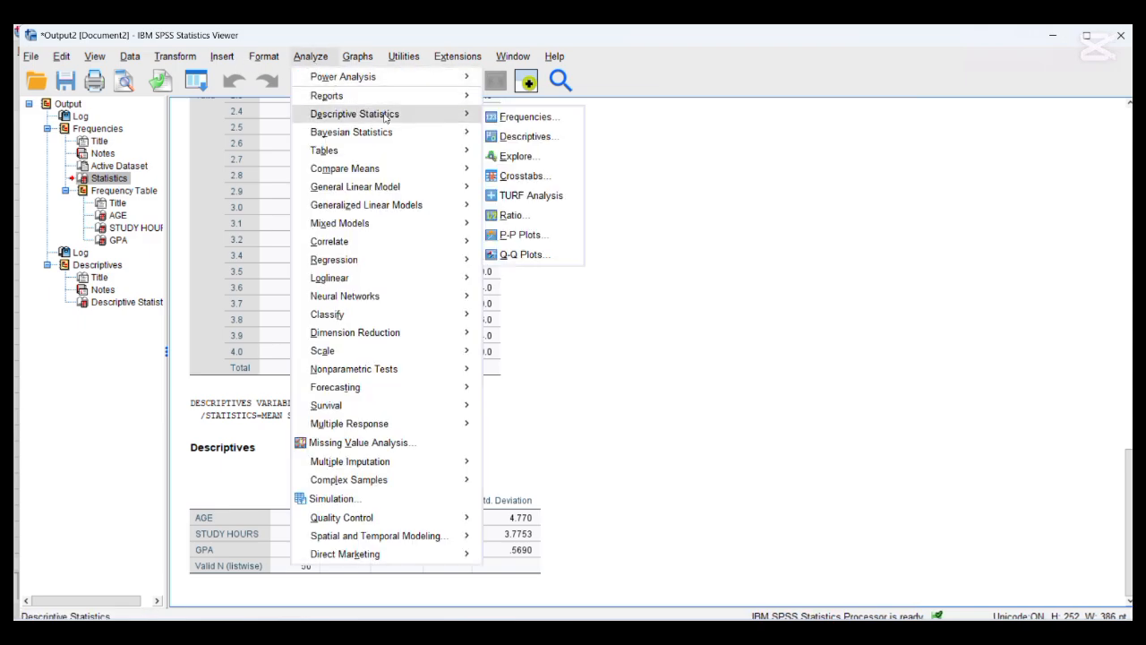
{"action": "left_click", "coordinate": [500, 116]}
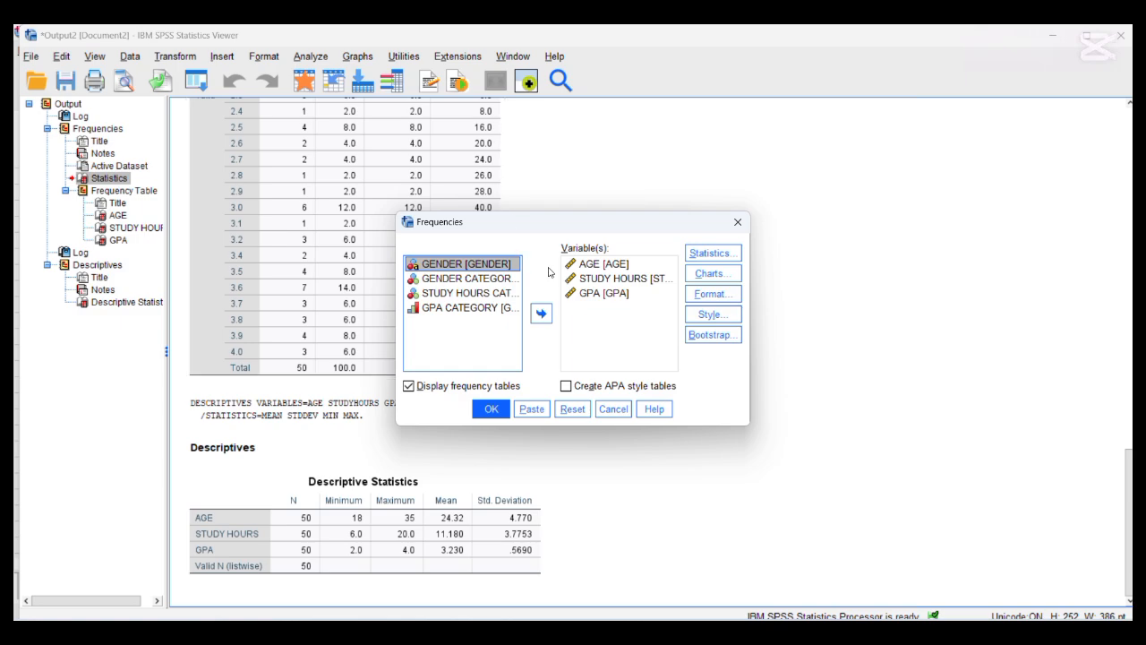
{"action": "left_click", "coordinate": [696, 256]}
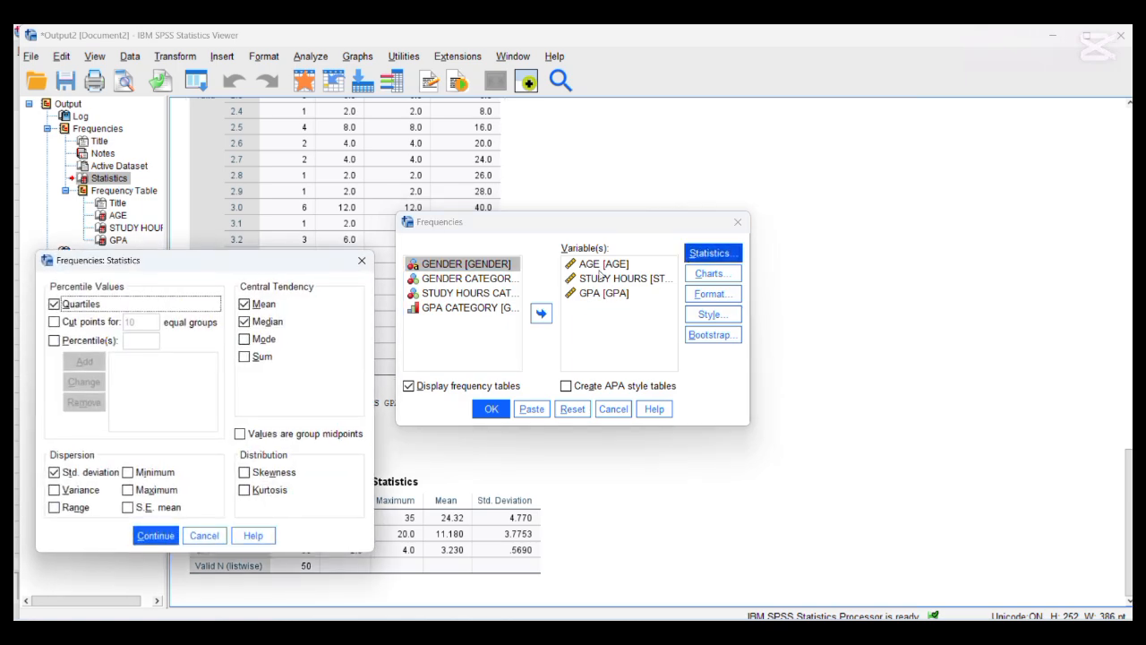